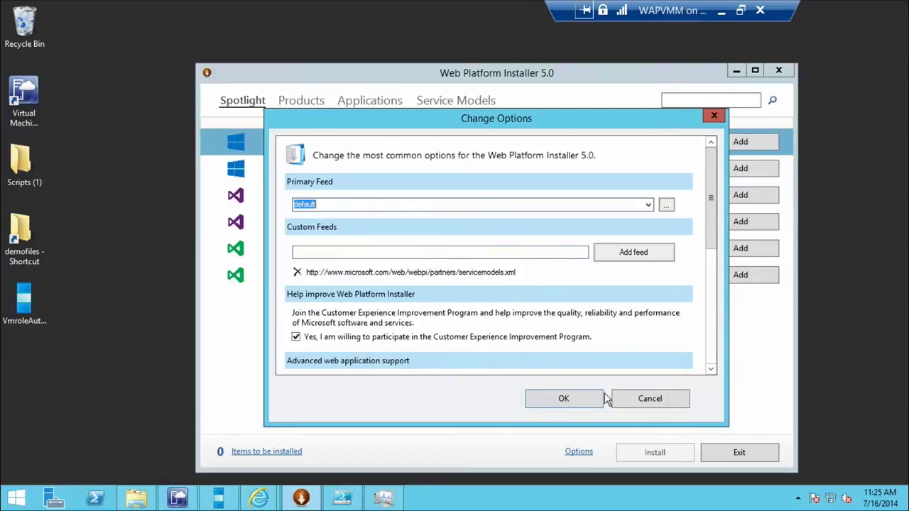
# Dismiss the options dialog without changes and browse the service models in the Gallery Resources category
pyautogui.click(636, 400)
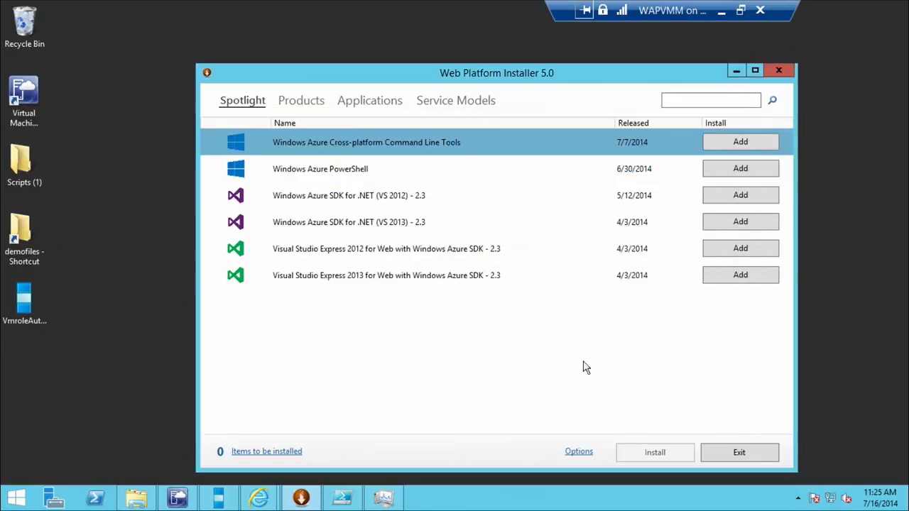
pyautogui.click(475, 108)
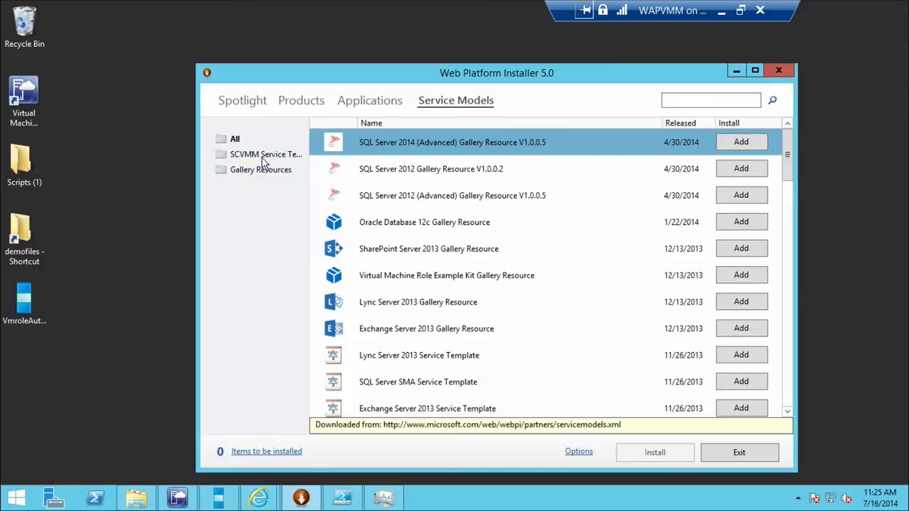
pyautogui.click(255, 156)
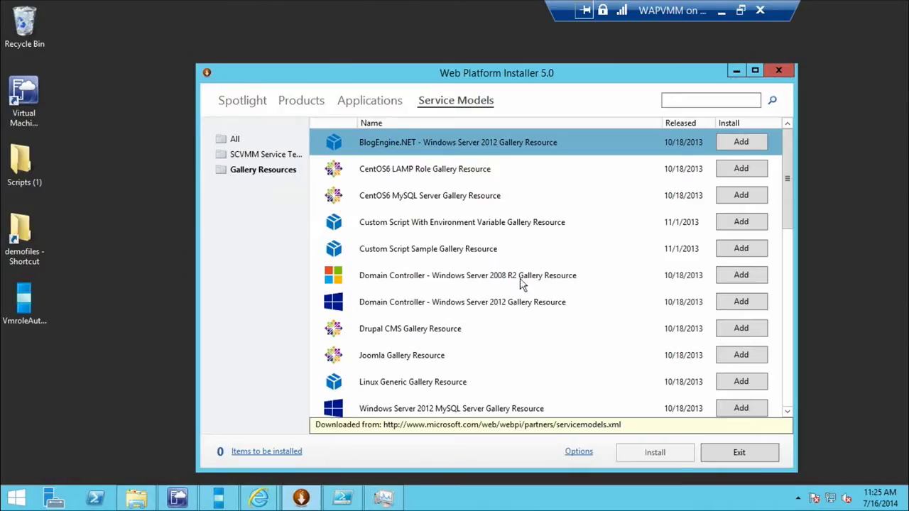
pyautogui.moveTo(789, 159); pyautogui.dragTo(794, 351)
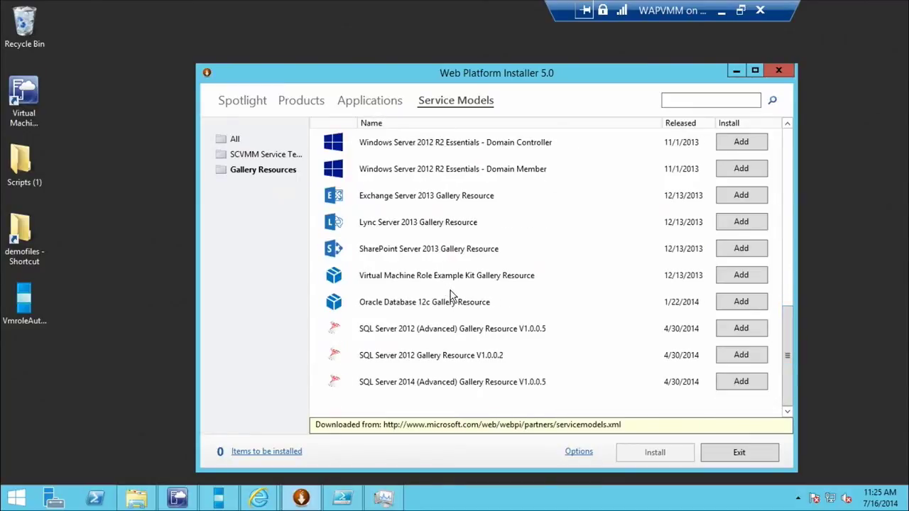
# Install SQL Server 2014 (Advanced) Gallery Resource V1.0.0.5, accepting its license terms and completing the setup
pyautogui.click(458, 382)
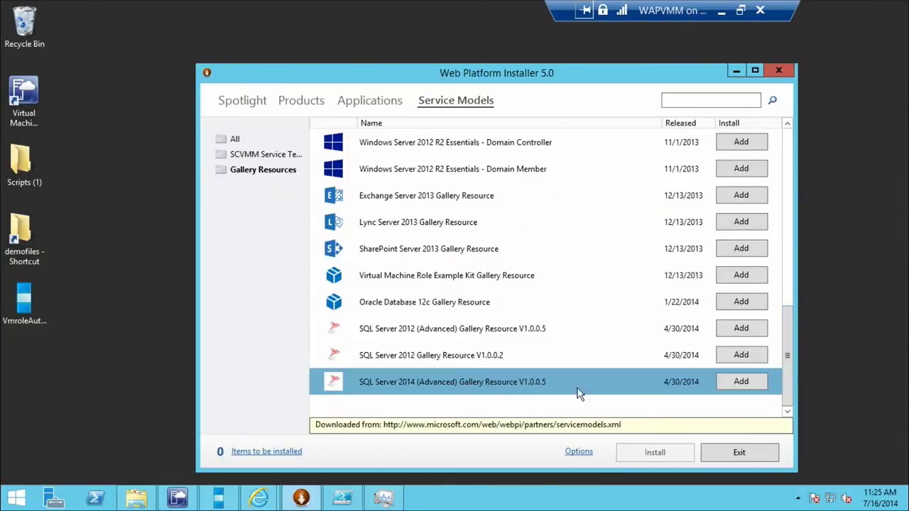
pyautogui.click(739, 382)
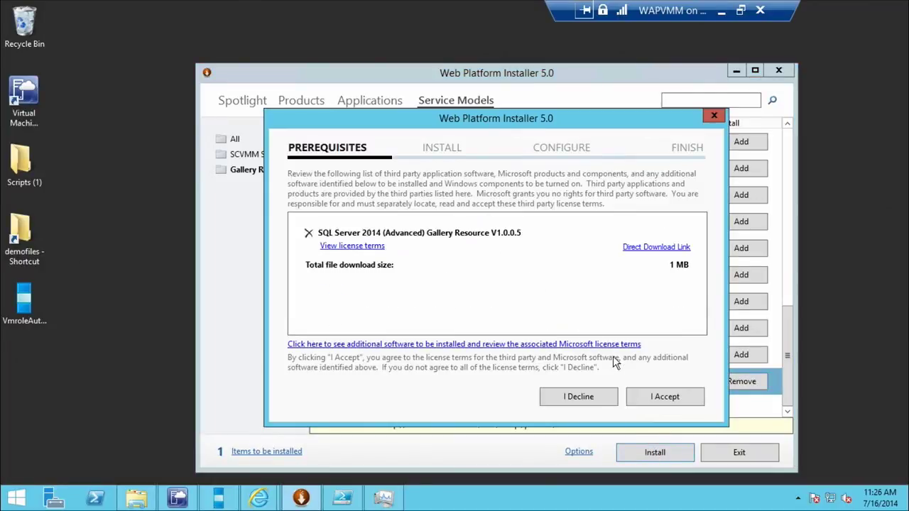
pyautogui.click(652, 402)
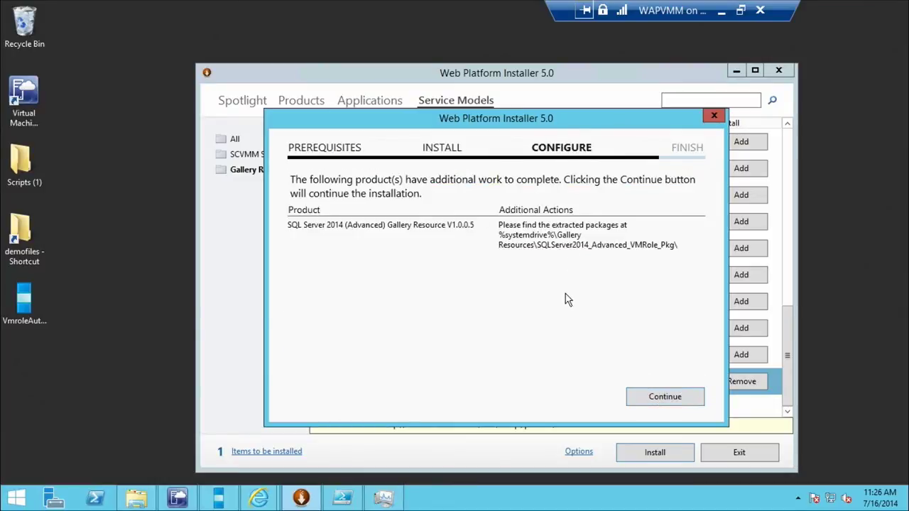
pyautogui.click(653, 399)
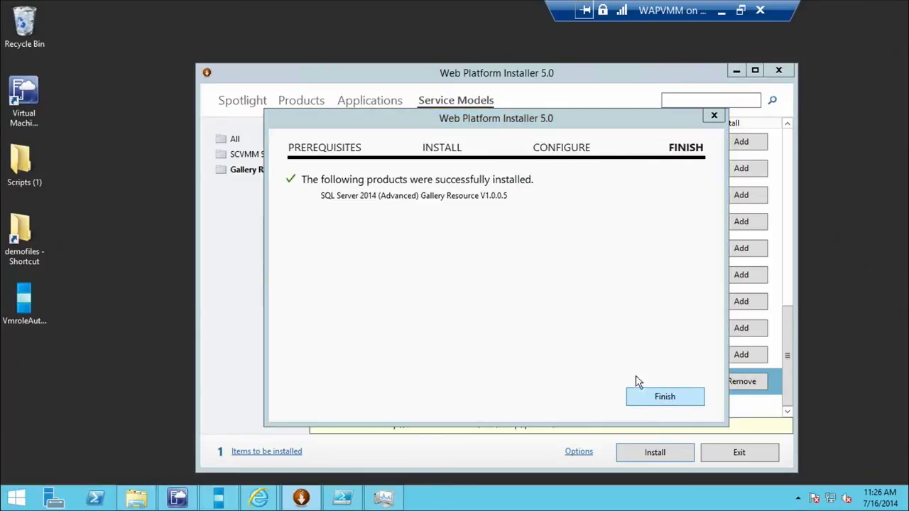
pyautogui.click(650, 395)
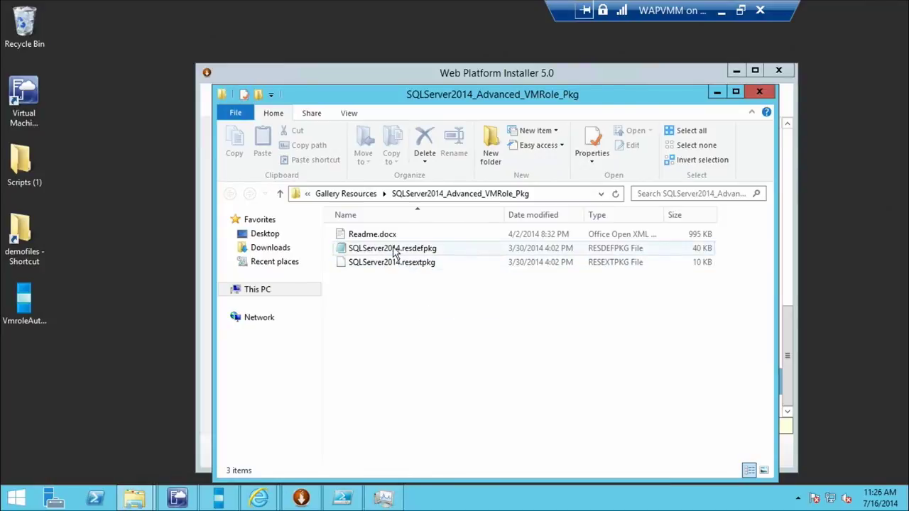
# Open Readme.docx from the SQLServer2014_Advanced_VMRole_Pkg folder, skim its gallery item parameter descriptions, and minimize it
pyautogui.doubleClick(375, 235)
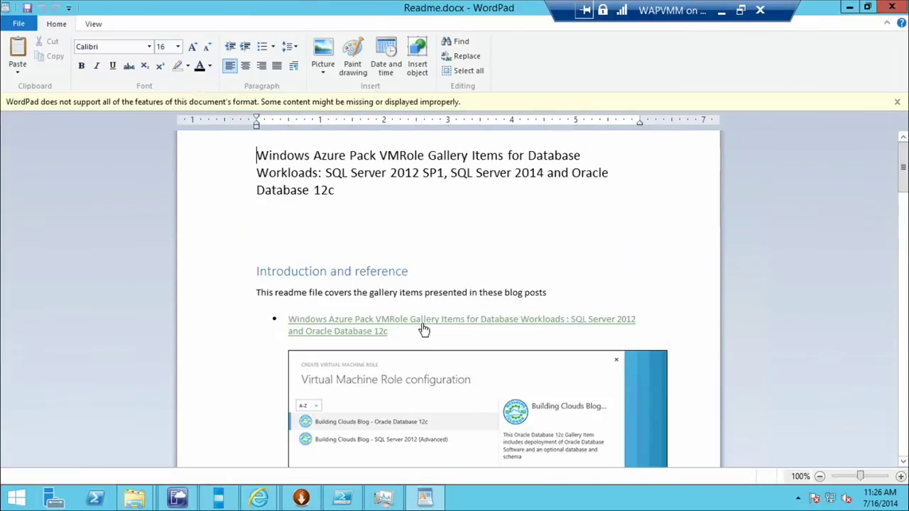
pyautogui.scroll(-15, 431, 364)
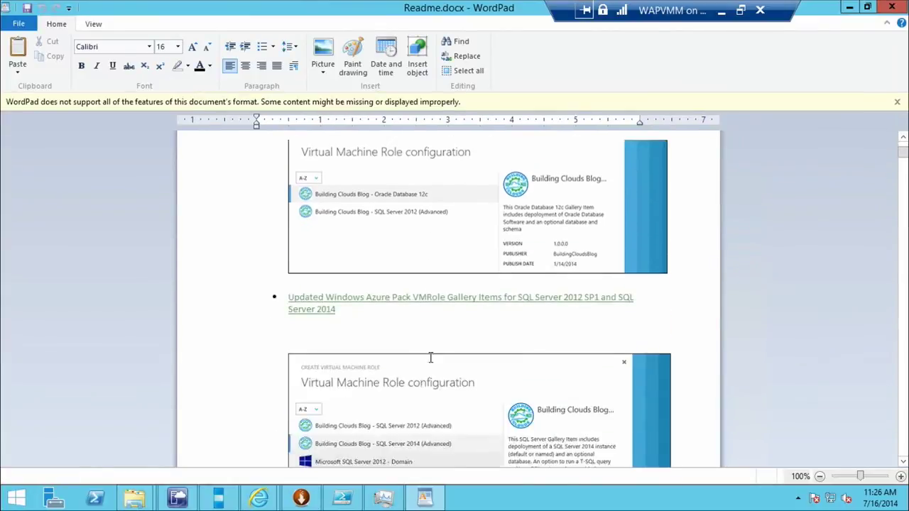
pyautogui.scroll(-10, 431, 356)
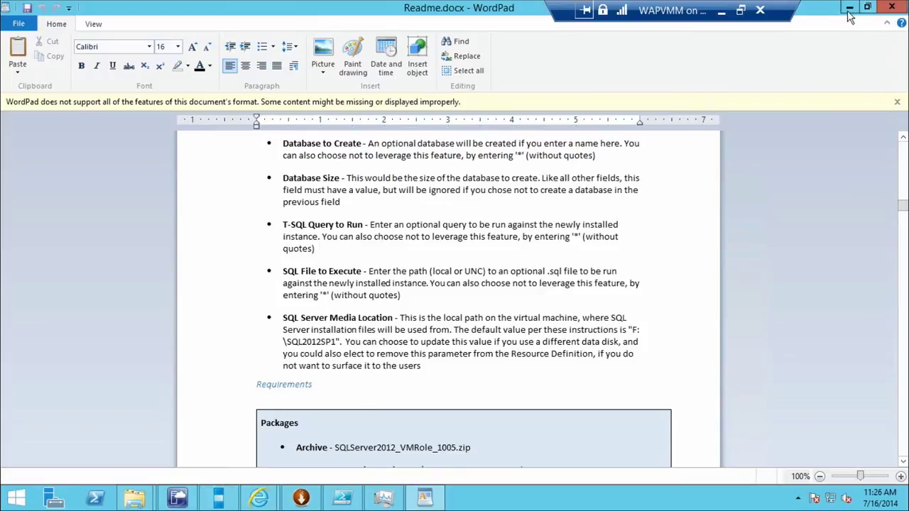
pyautogui.moveTo(852, 10)
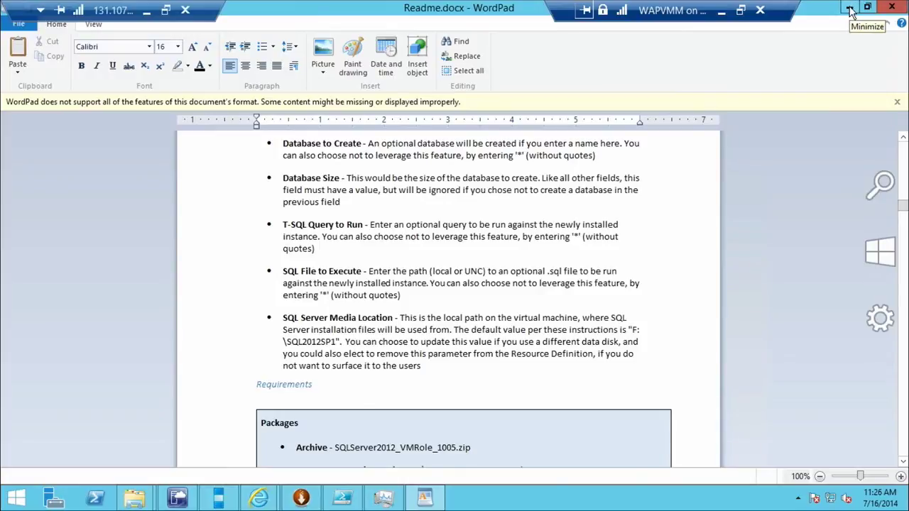
pyautogui.click(850, 7)
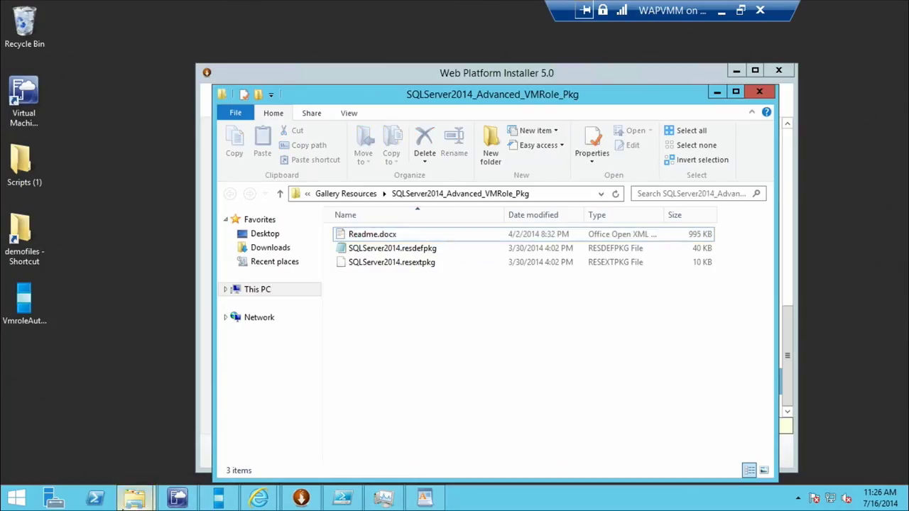
# Switch to the demofiles folder and look at the contents of SQLServer2014.resdefpkg.zip
pyautogui.click(133, 497)
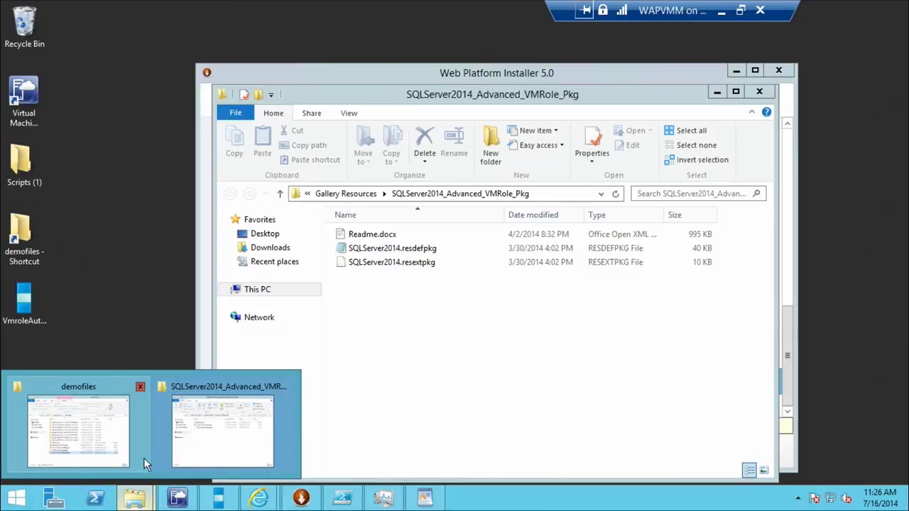
pyautogui.click(106, 444)
pyautogui.click(414, 407)
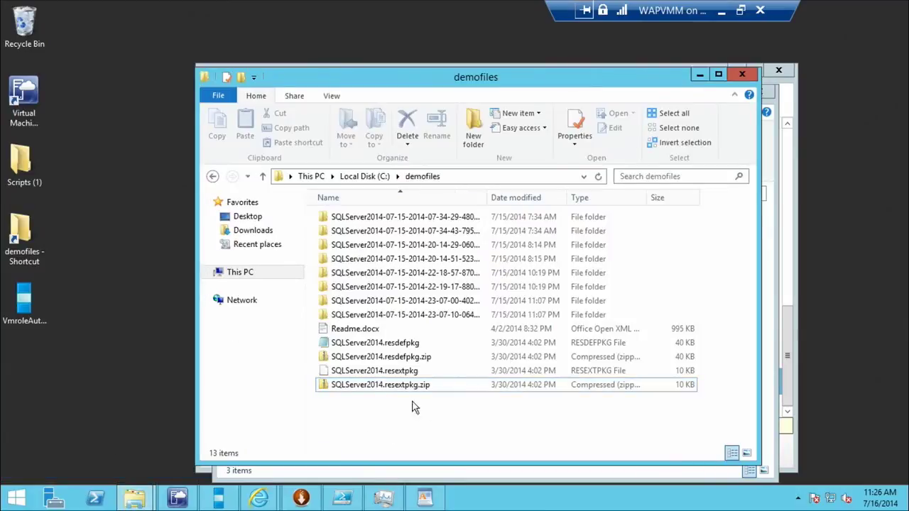
pyautogui.doubleClick(379, 356)
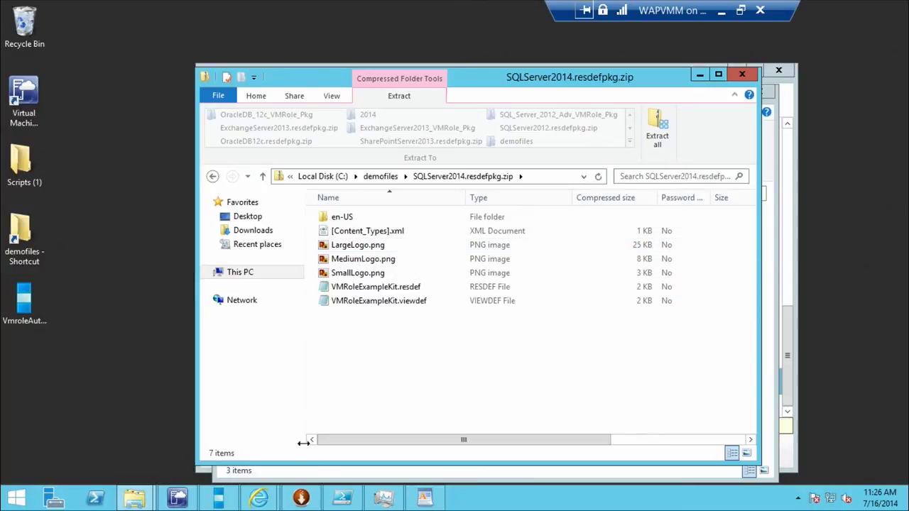
# Switch to the VM Role Authoring Tool and review the resource definition's settings from Extension References through Storage Profile
pyautogui.click(222, 499)
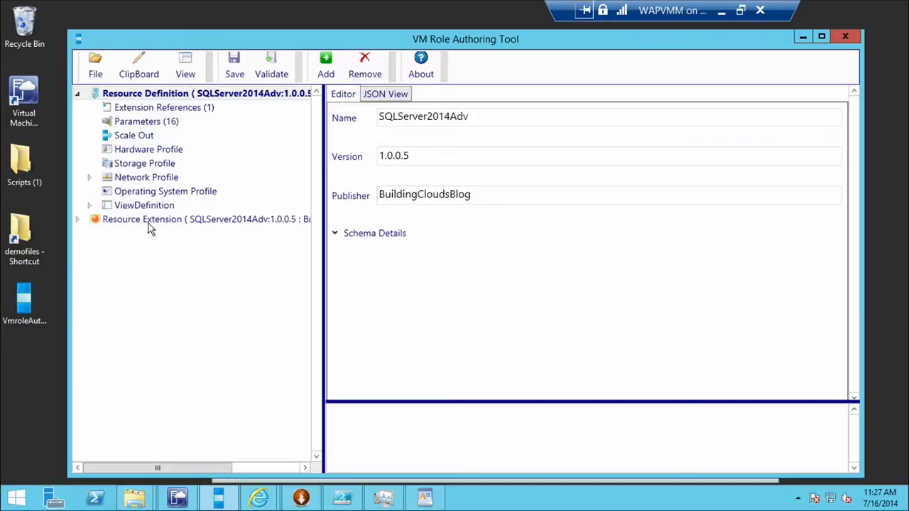
pyautogui.click(151, 110)
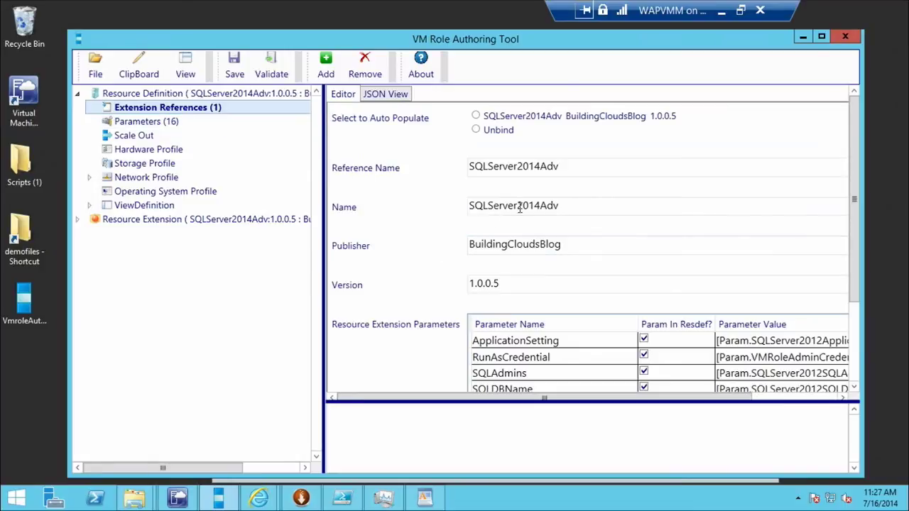
pyautogui.click(136, 124)
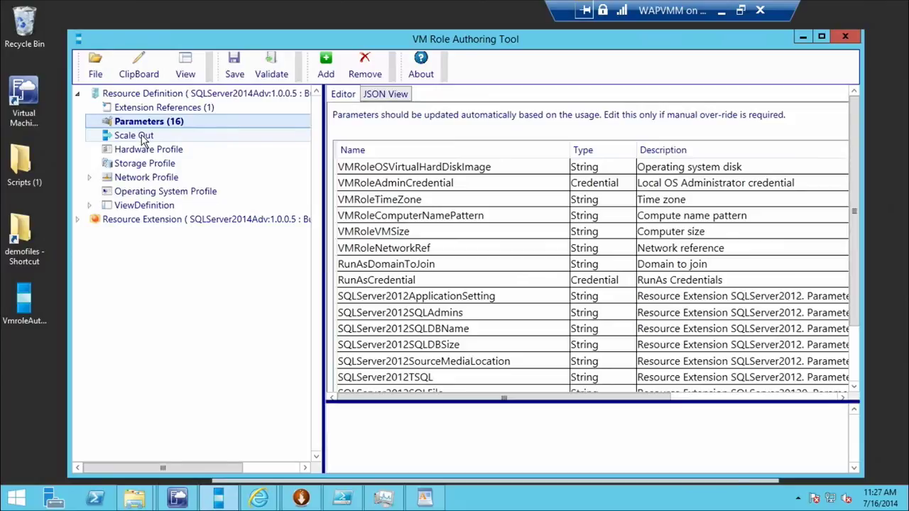
pyautogui.click(143, 138)
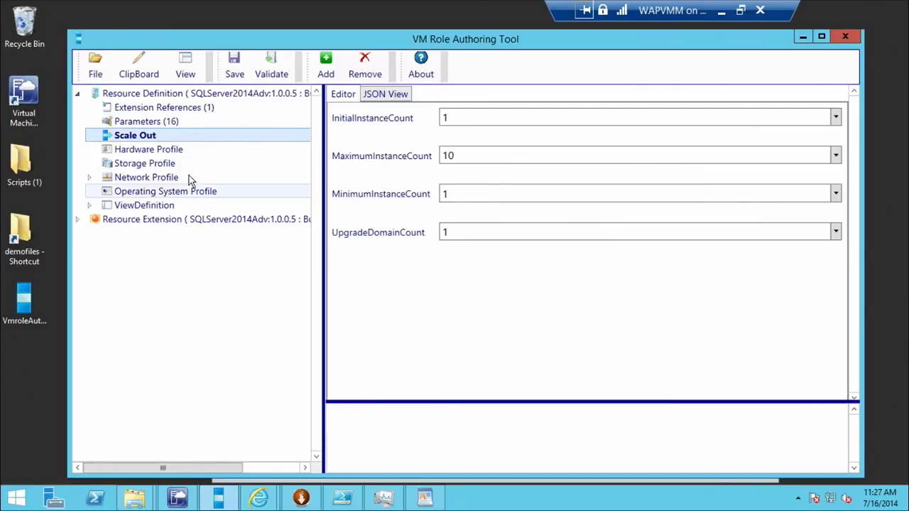
pyautogui.click(176, 149)
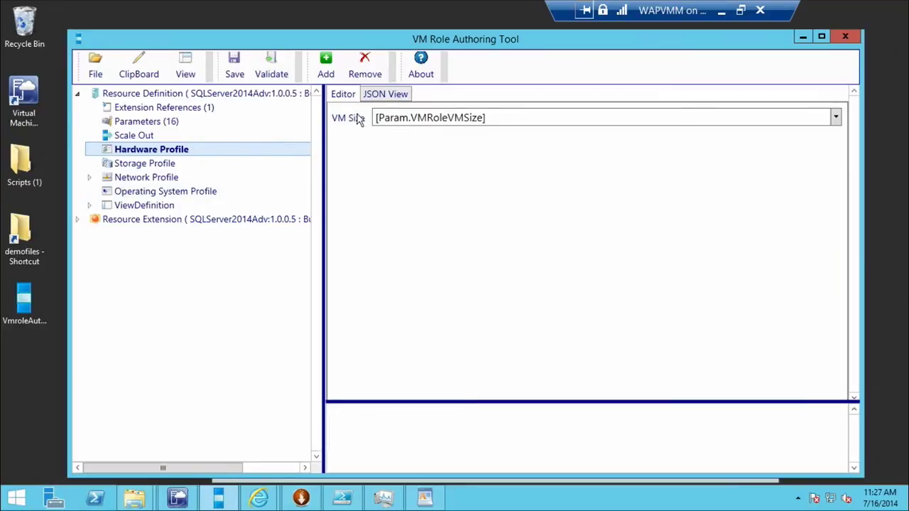
pyautogui.click(170, 167)
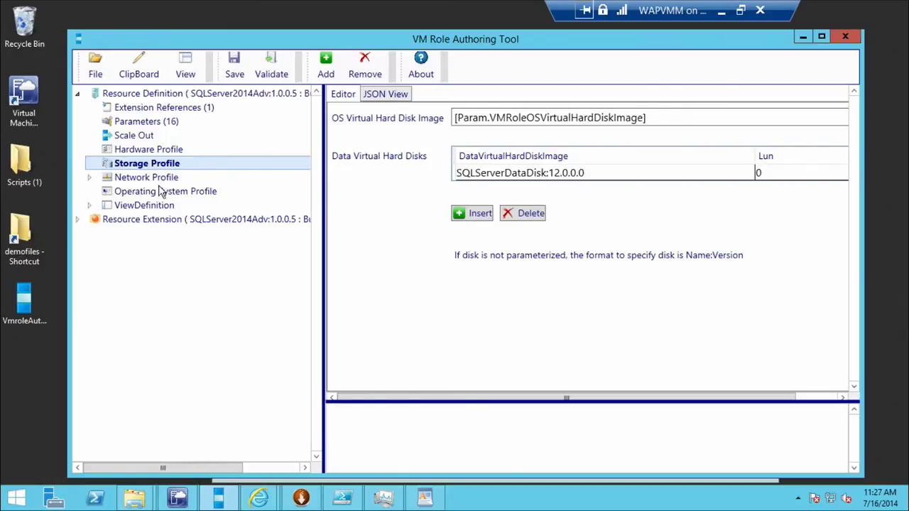
# Expand the resource extension and its Windows application profile, and examine the Resource Requirements tags
pyautogui.click(77, 220)
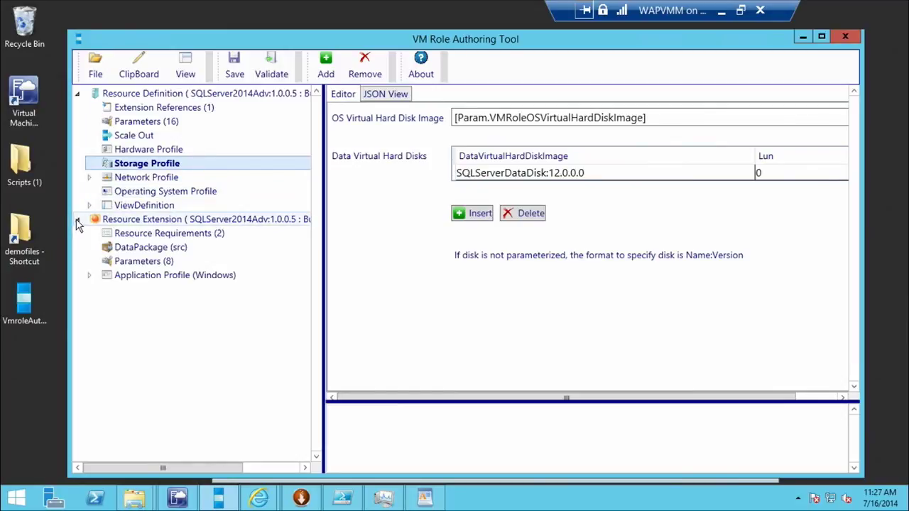
pyautogui.click(89, 276)
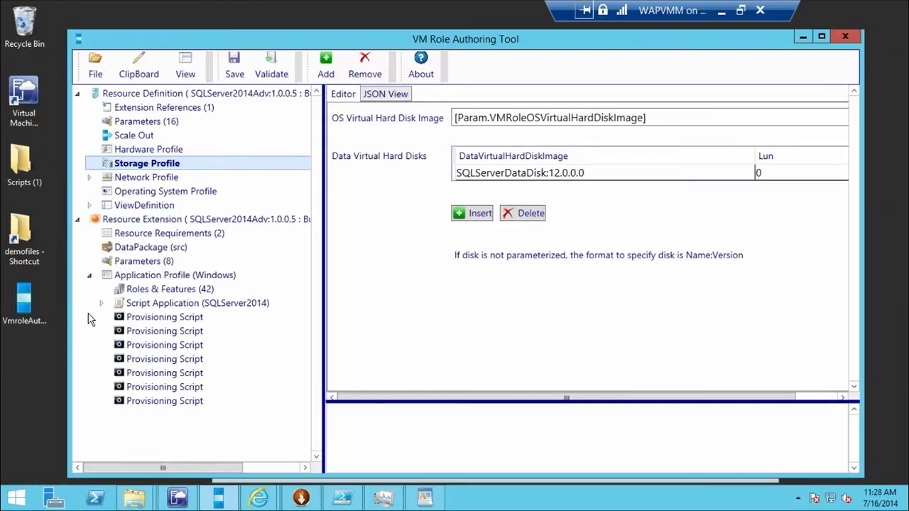
pyautogui.click(171, 223)
pyautogui.click(171, 236)
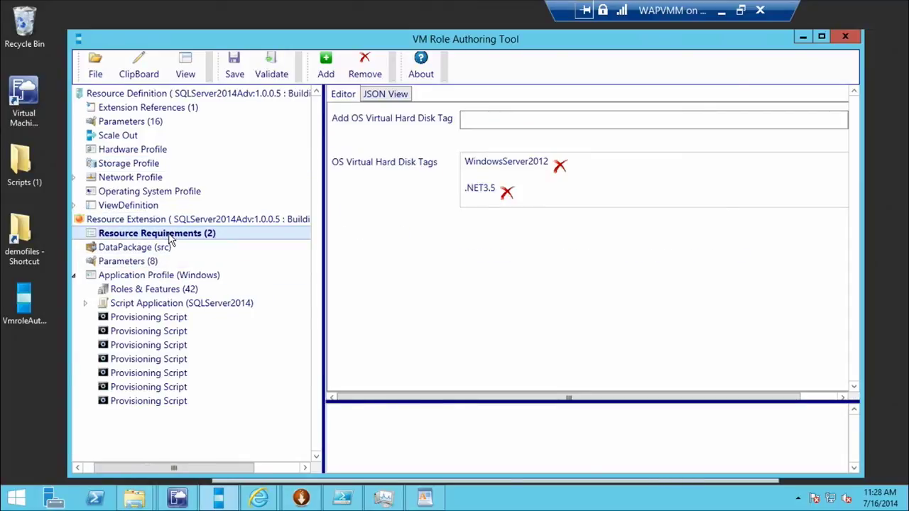
pyautogui.moveTo(169, 465); pyautogui.dragTo(158, 465)
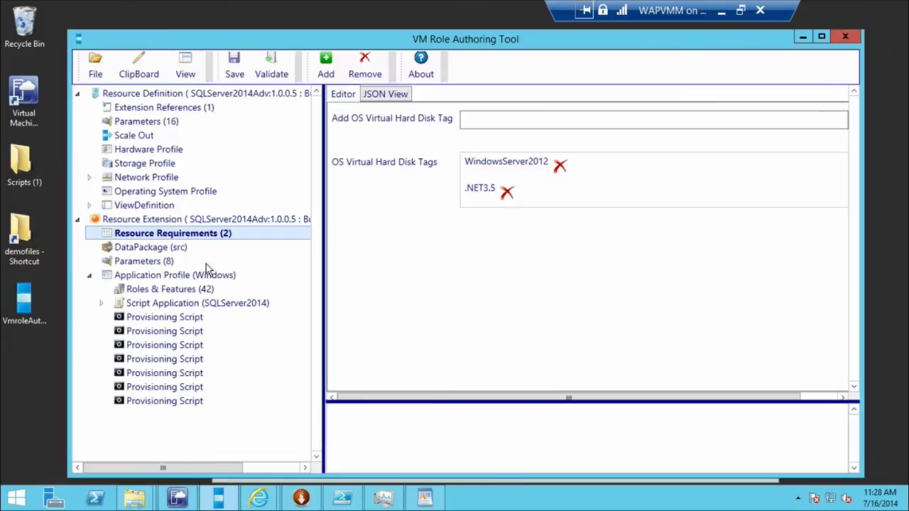
# Examine the settings of several provisioning scripts in the resource extension's application profile
pyautogui.click(165, 331)
pyautogui.click(170, 359)
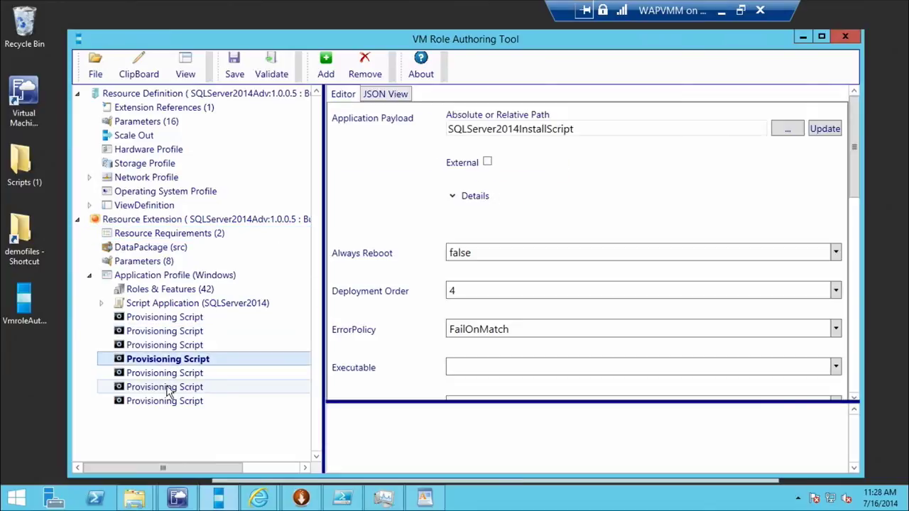
pyautogui.click(170, 387)
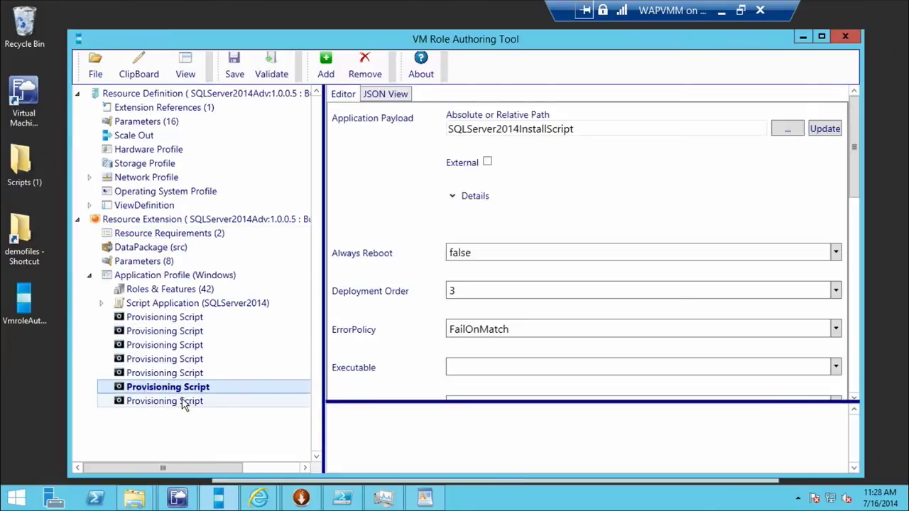
# Expand the ViewDefinition and examine the {{CategoryName}} category's parameters, including the default value and details of SQLServer2012SQLDBSize
pyautogui.click(87, 206)
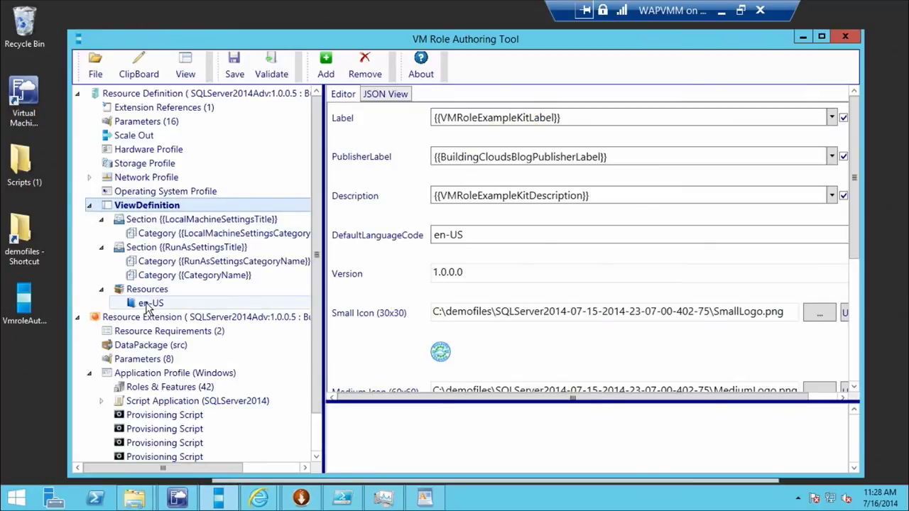
pyautogui.click(183, 280)
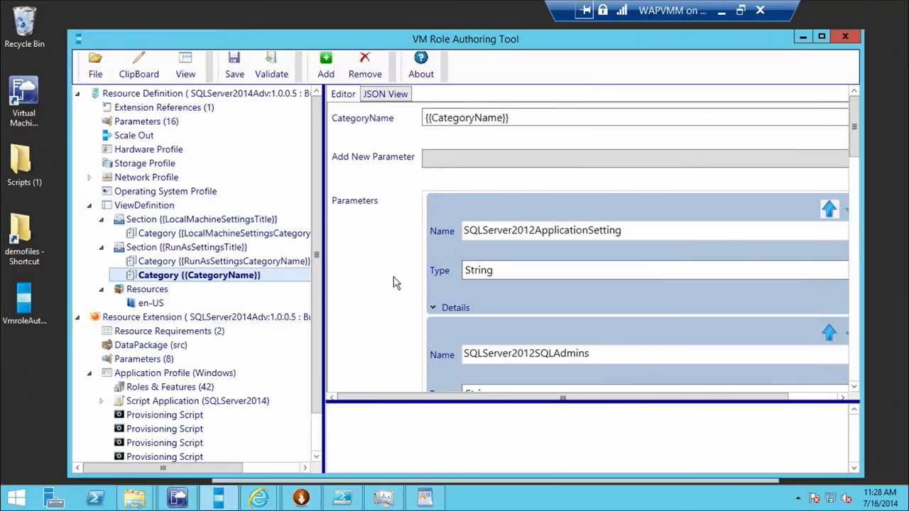
pyautogui.scroll(-4, 396, 277)
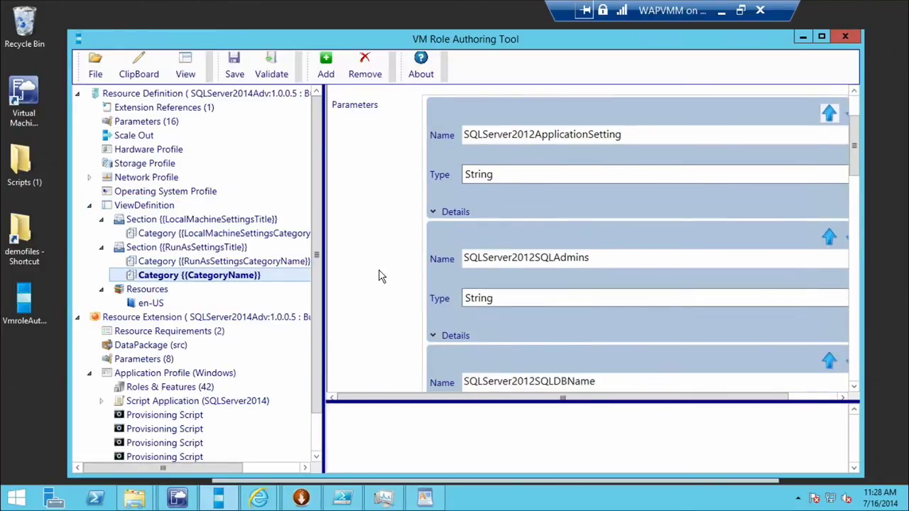
pyautogui.scroll(-5, 379, 276)
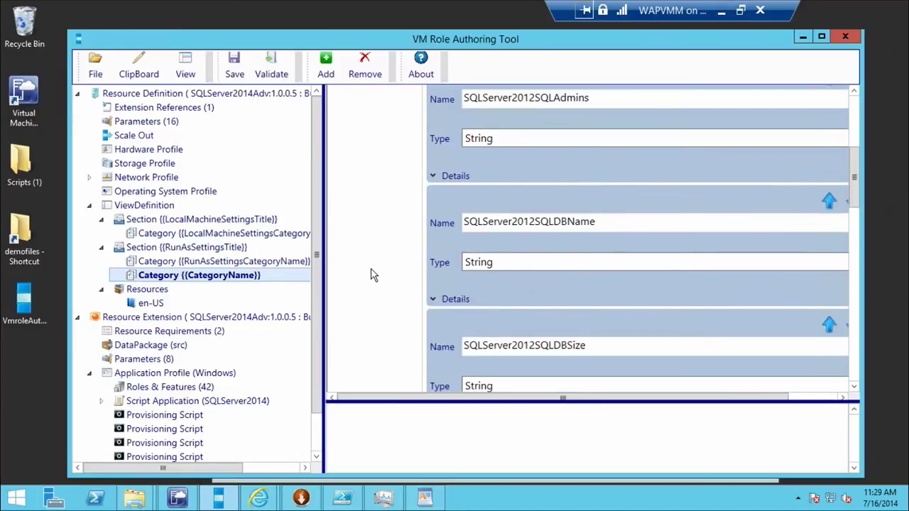
pyautogui.scroll(-4, 370, 267)
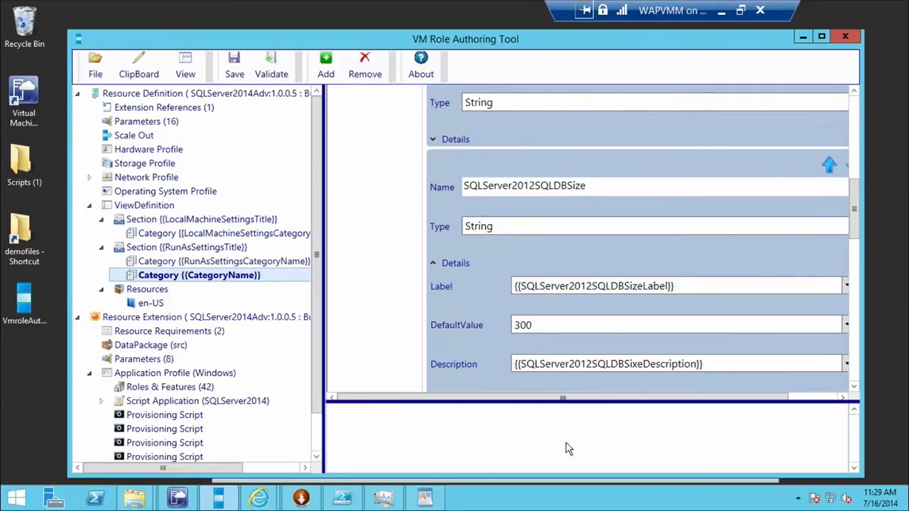
pyautogui.doubleClick(532, 325)
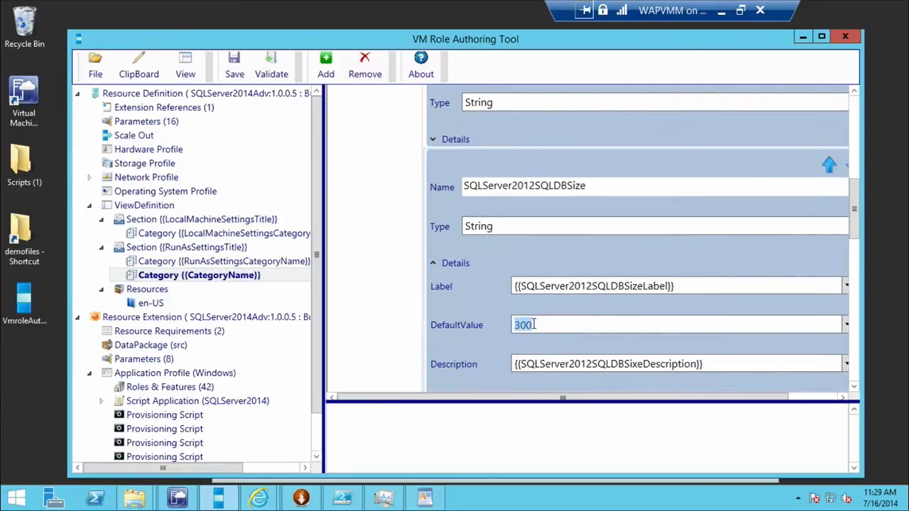
pyautogui.click(394, 322)
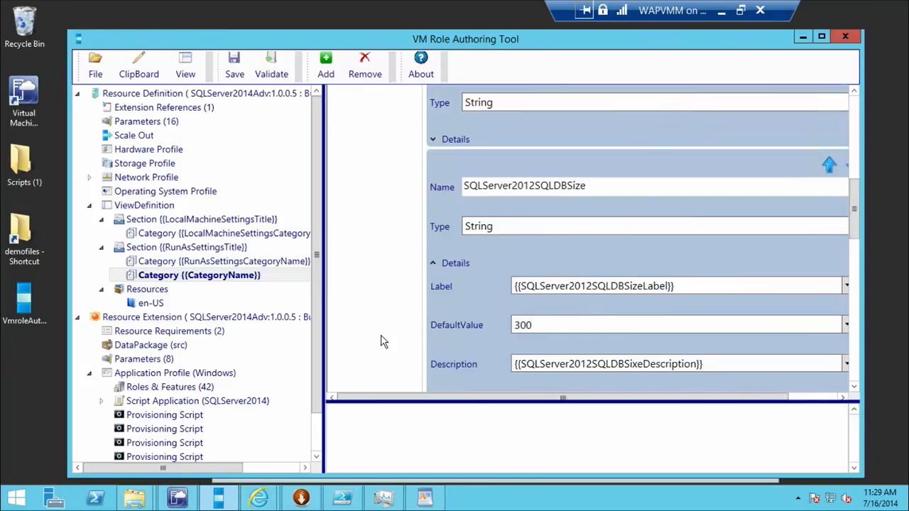
pyautogui.scroll(-4, 382, 341)
pyautogui.scroll(-1, 381, 341)
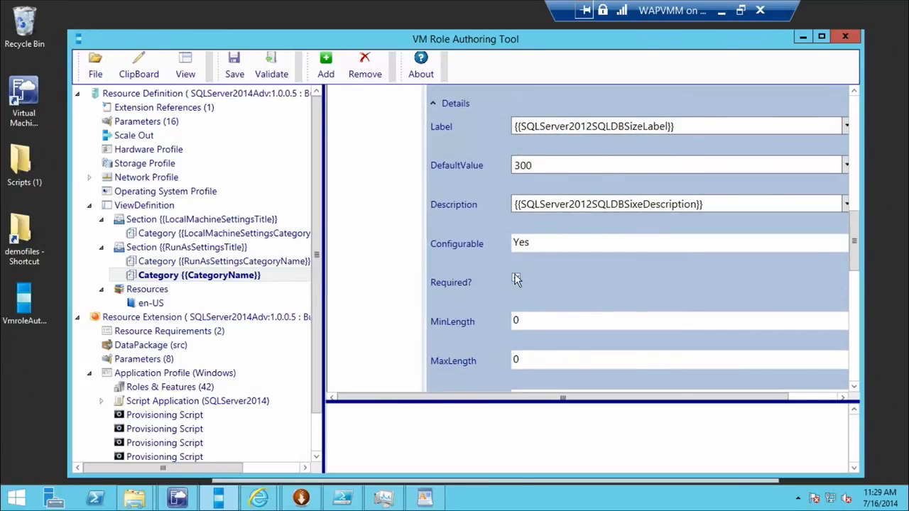